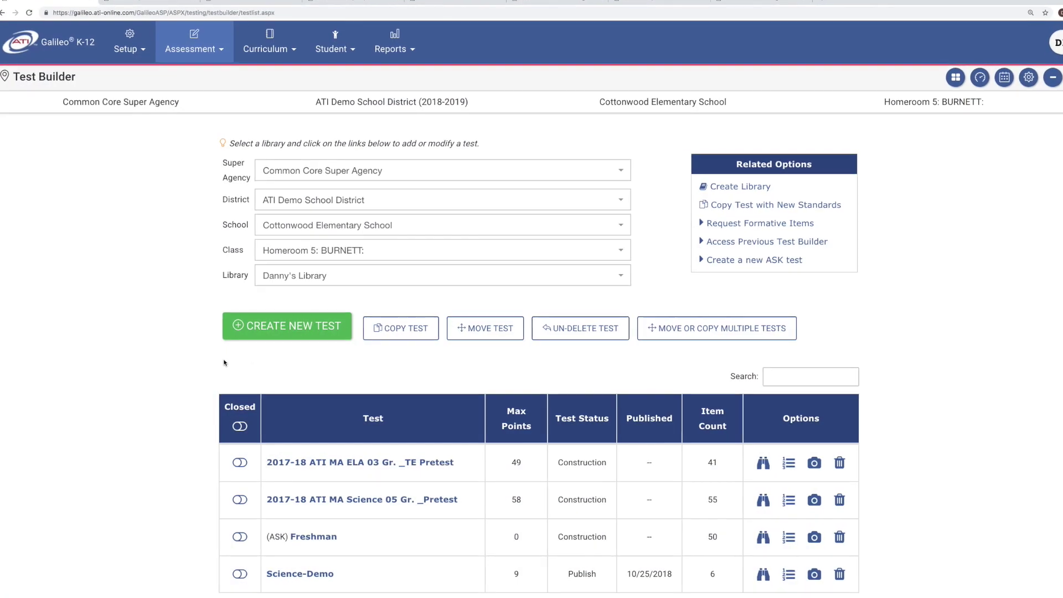
- Launch the 2017-18 ATI MA Science 05 Gr. _Pretest from the Test Builder list
click(392, 500)
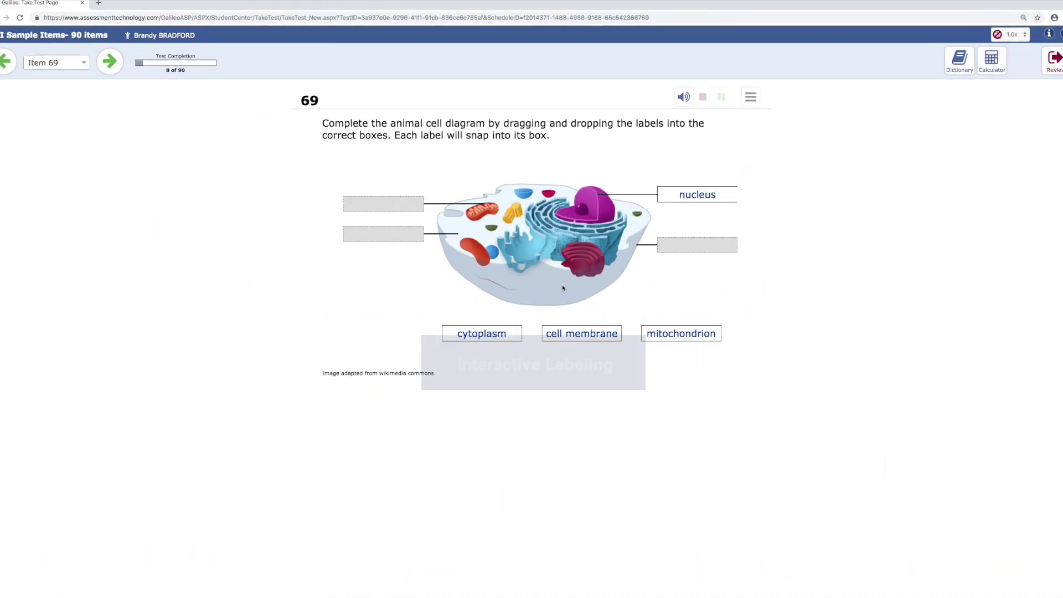
- Place the cytoplasm, cell membrane and mitochondrion labels in their boxes on the cell diagram
drag(480, 334, 380, 230)
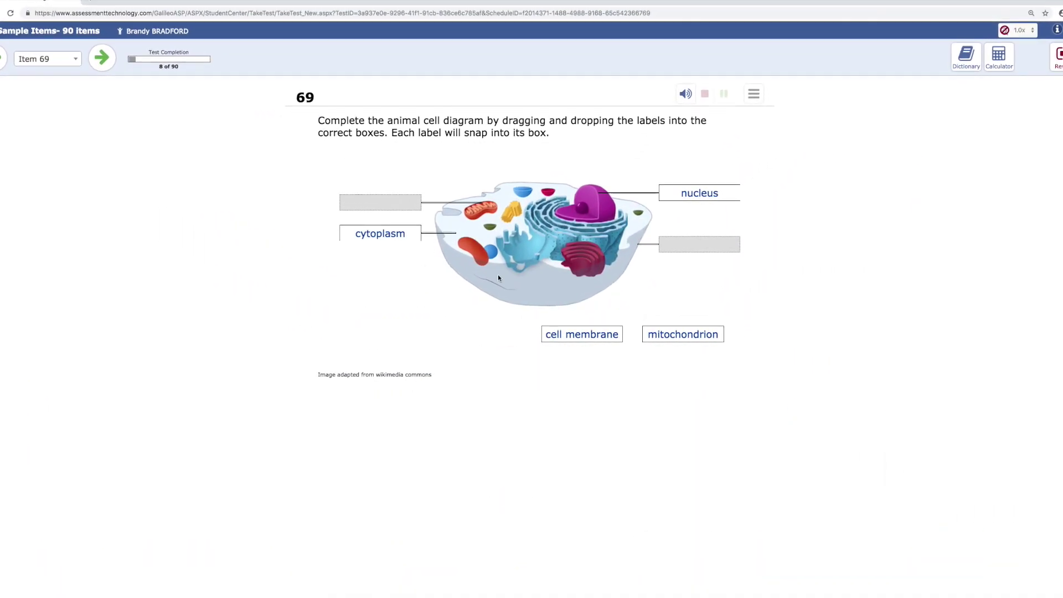
drag(574, 334, 699, 244)
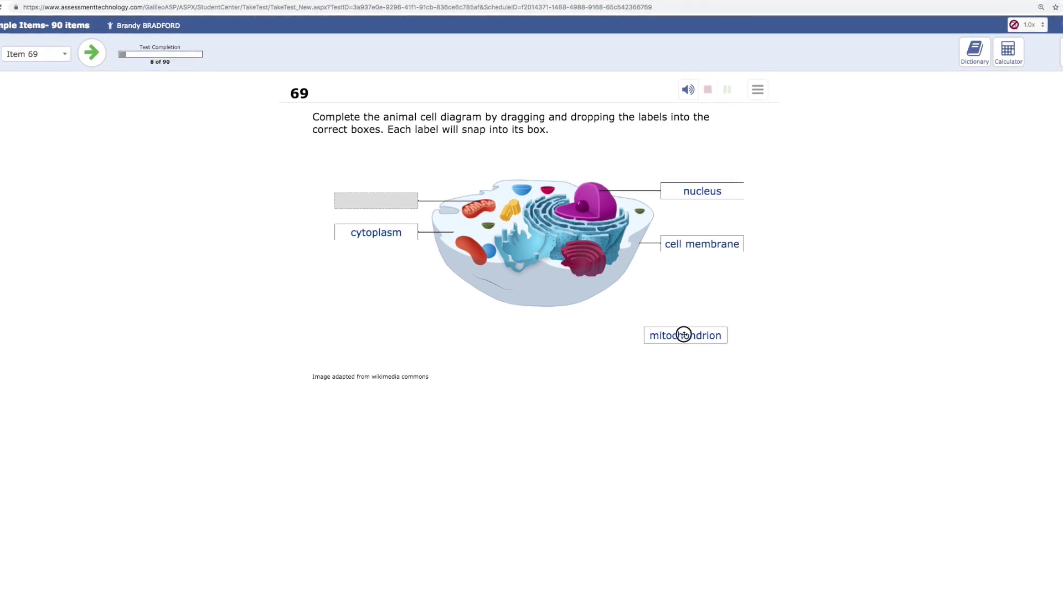
drag(683, 335, 367, 197)
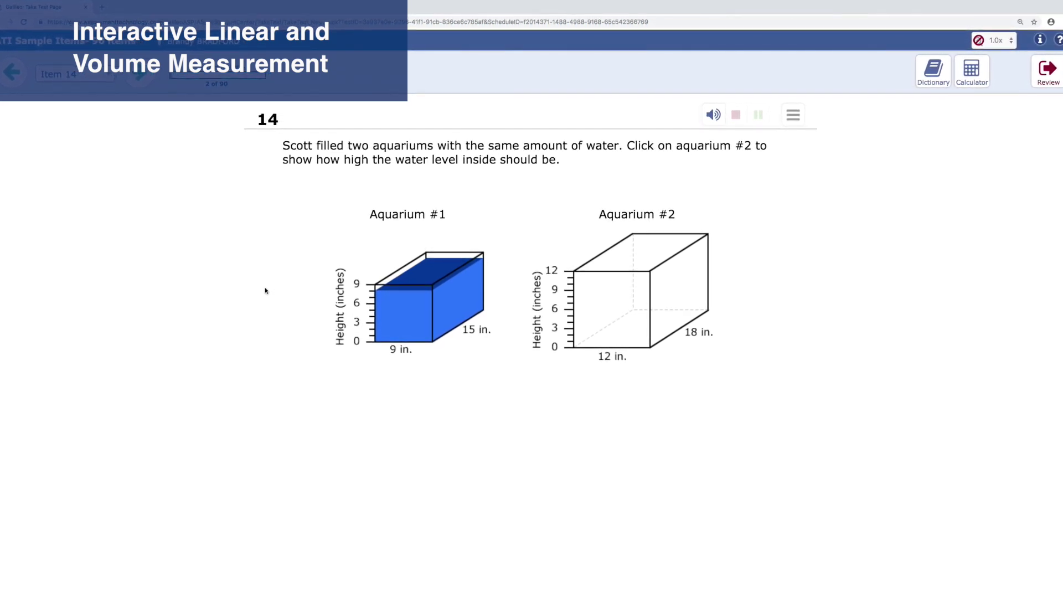
- Fill aquarium #2 with water up to about 4 inches
click(611, 347)
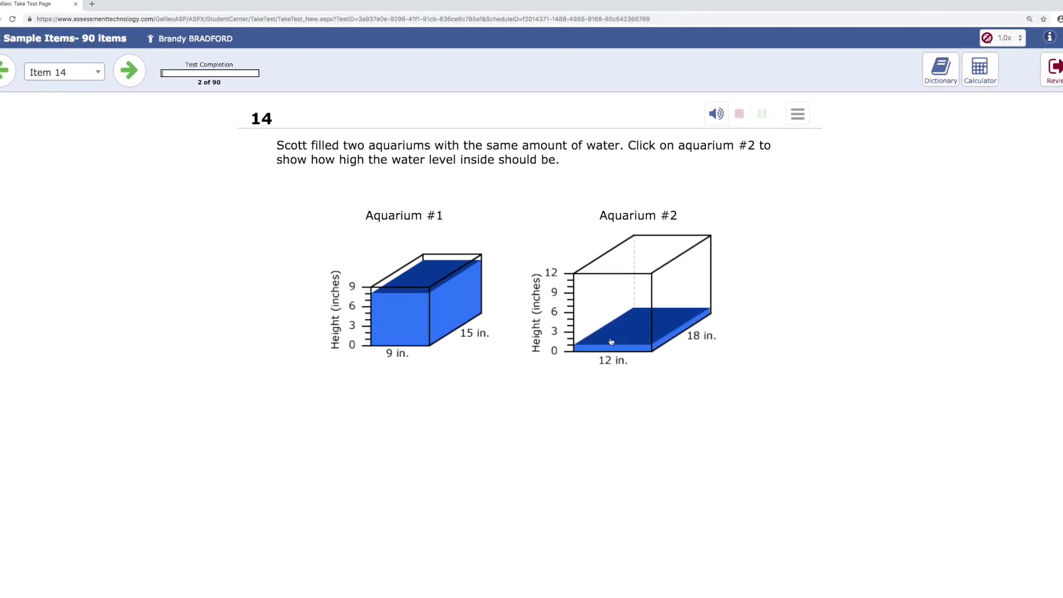
click(611, 342)
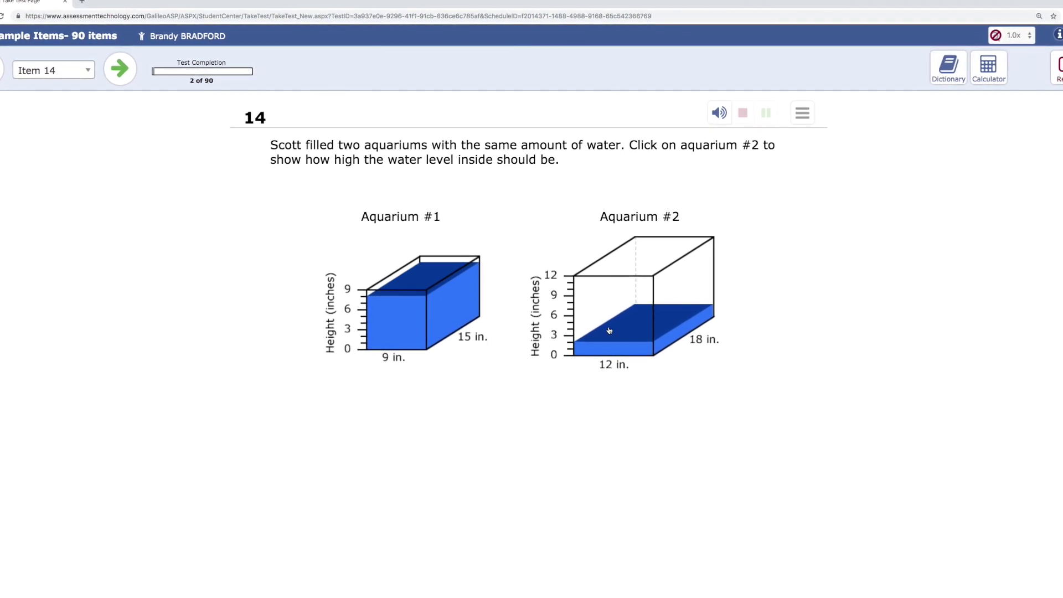
click(609, 330)
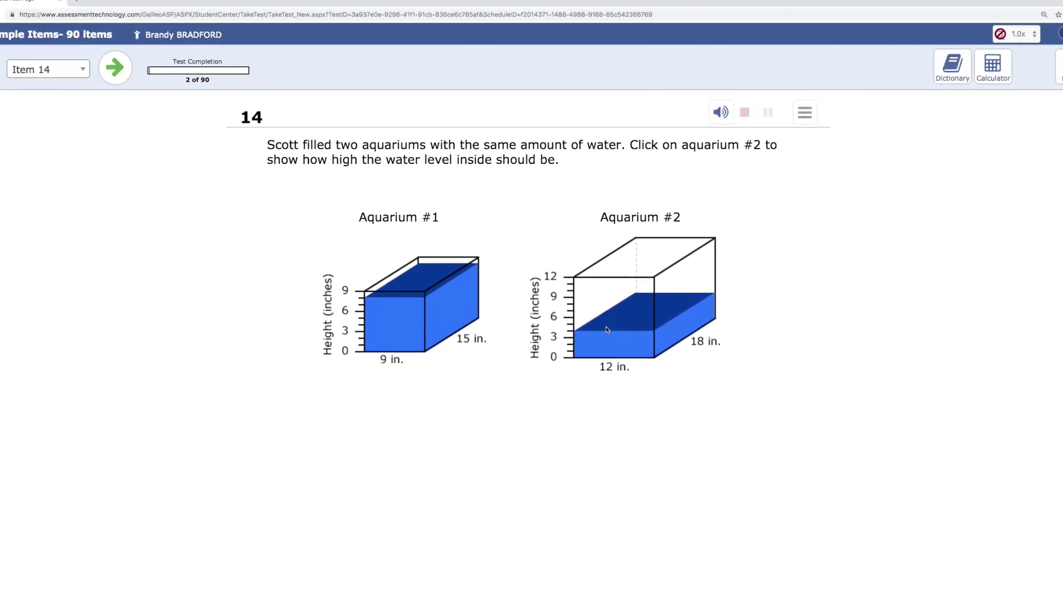
click(608, 330)
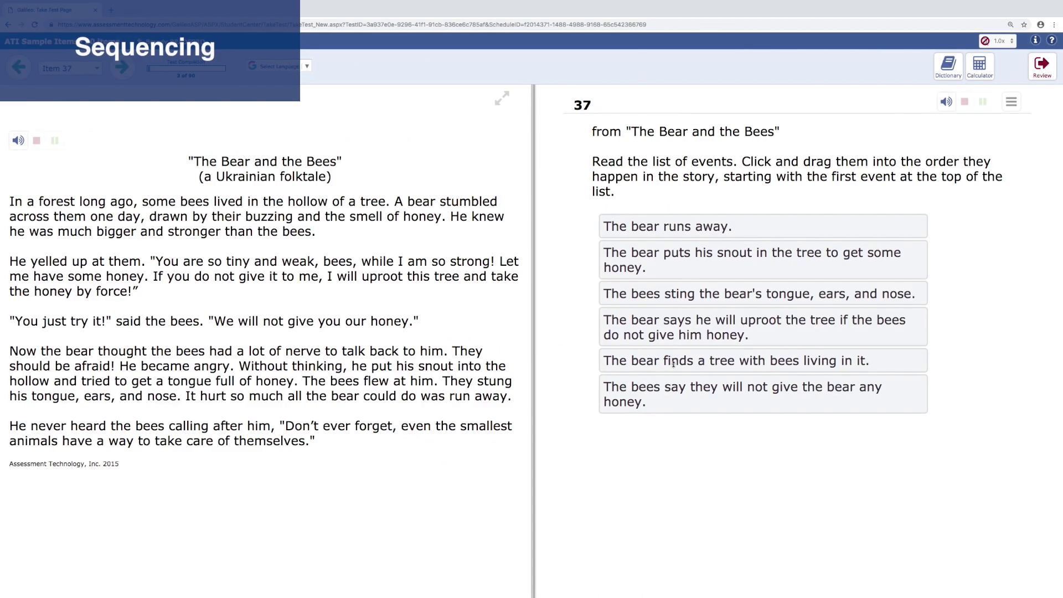
- Order the events: bear finds the bee tree first, uproot threat second, bee stings before running away
drag(673, 363, 669, 219)
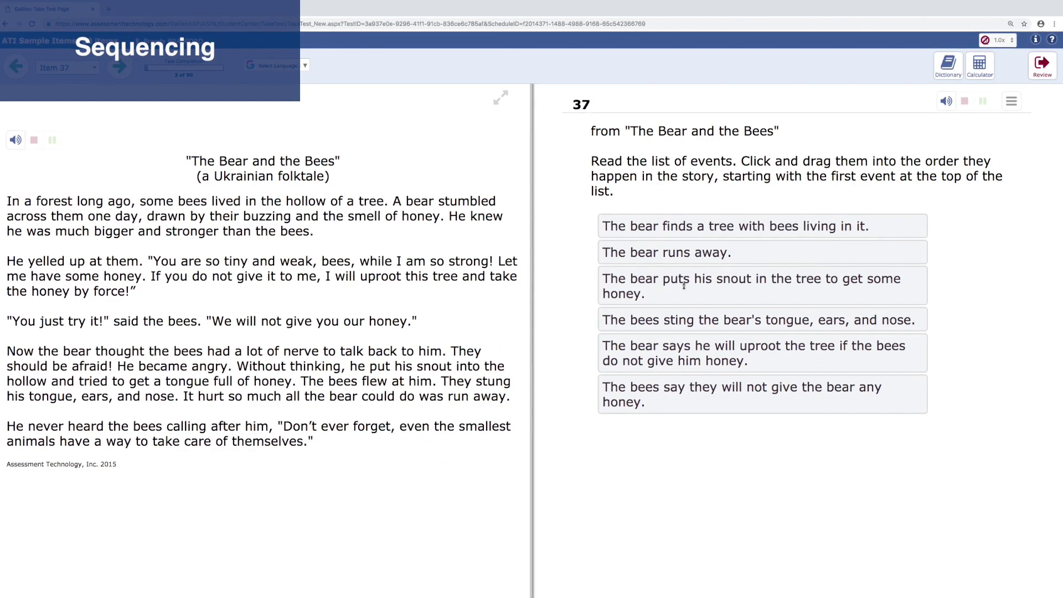
drag(684, 286, 684, 258)
drag(697, 324, 701, 293)
drag(712, 358, 714, 261)
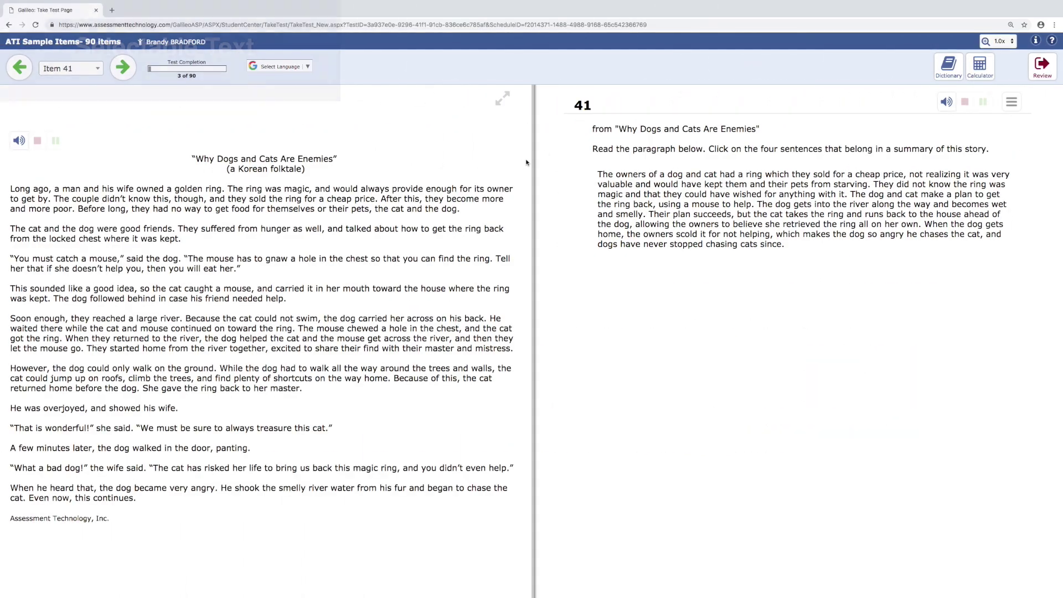
- Select the sentences about selling the ring, the unknown magic, the plan, its success and getting home
click(678, 174)
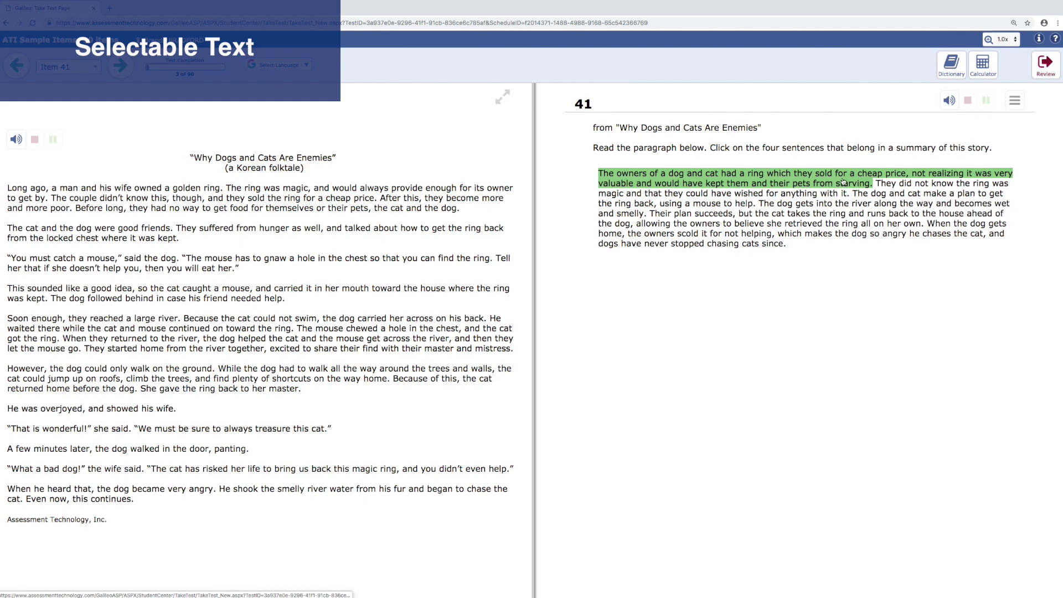
click(885, 185)
click(891, 193)
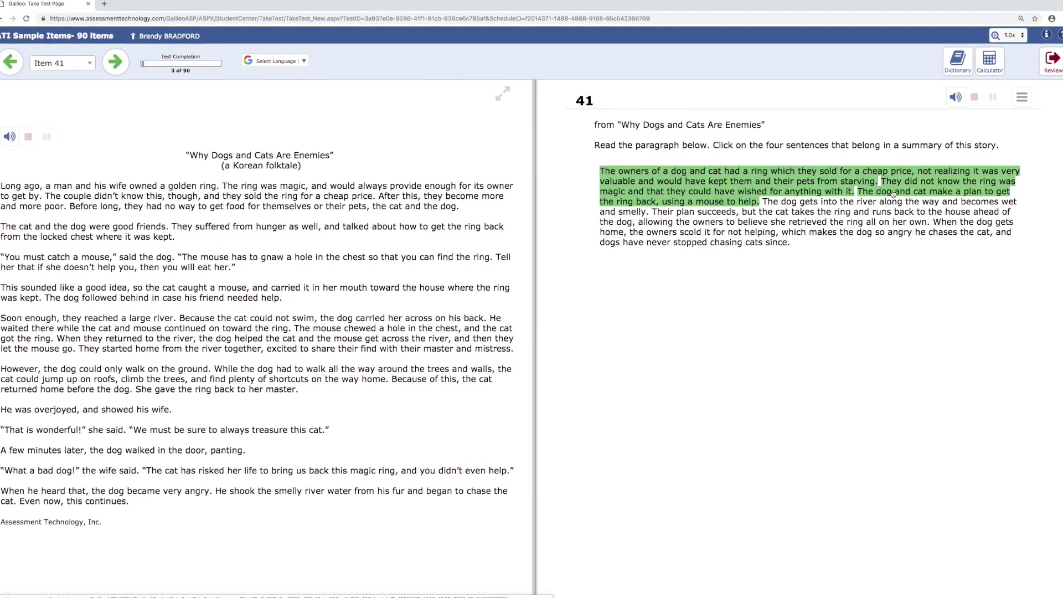
click(920, 216)
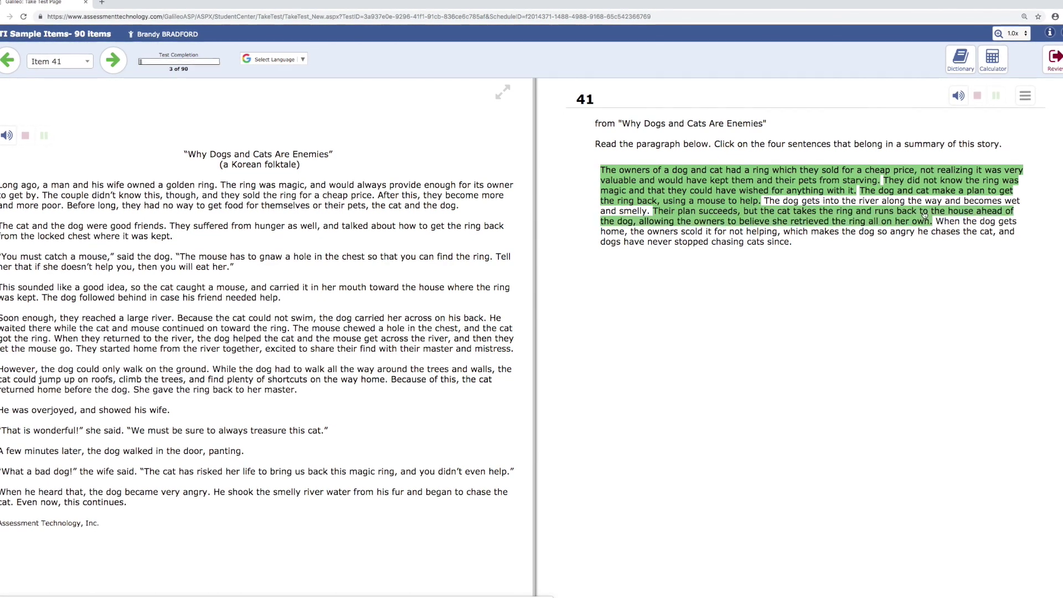
click(955, 227)
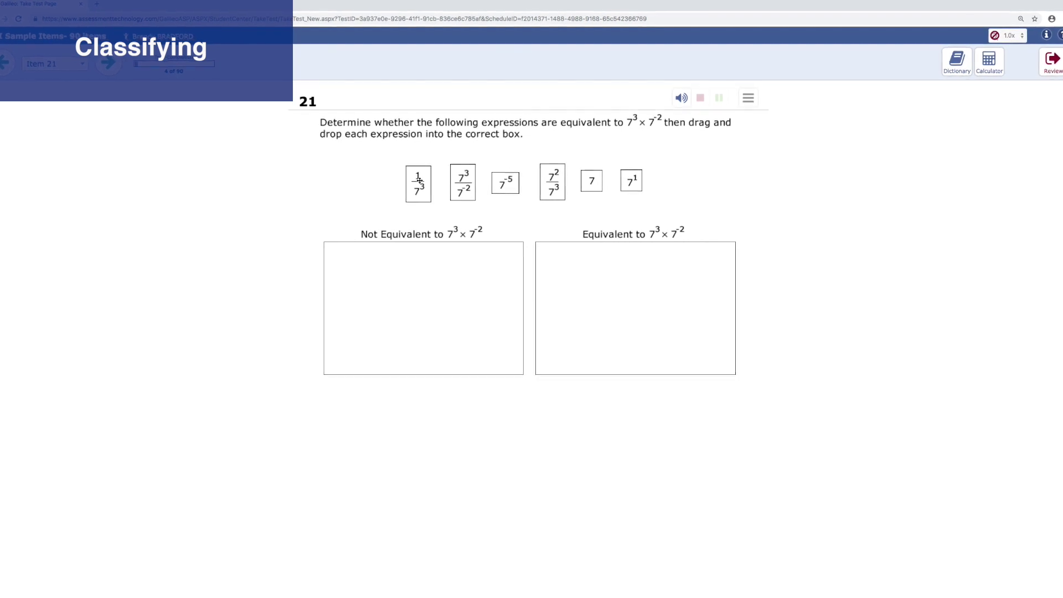
- Put 1/7³, 7³/7⁻², 7⁻⁵ and 7²/7³ in Not Equivalent, and 7 and 7¹ in Equivalent
drag(419, 181, 361, 288)
drag(463, 182, 400, 292)
drag(503, 181, 446, 288)
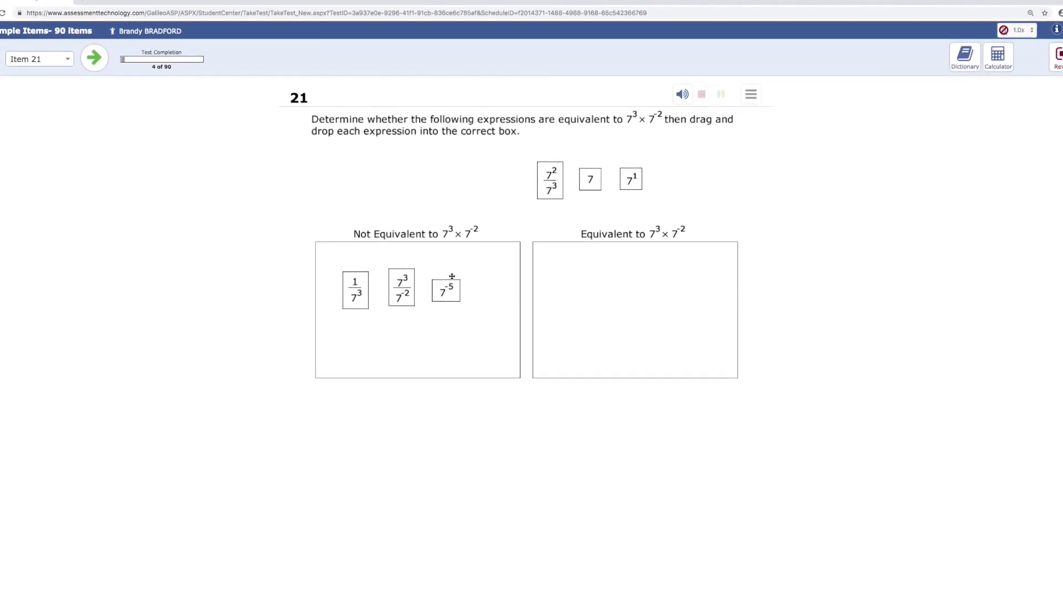
drag(550, 180, 491, 292)
drag(587, 188, 575, 286)
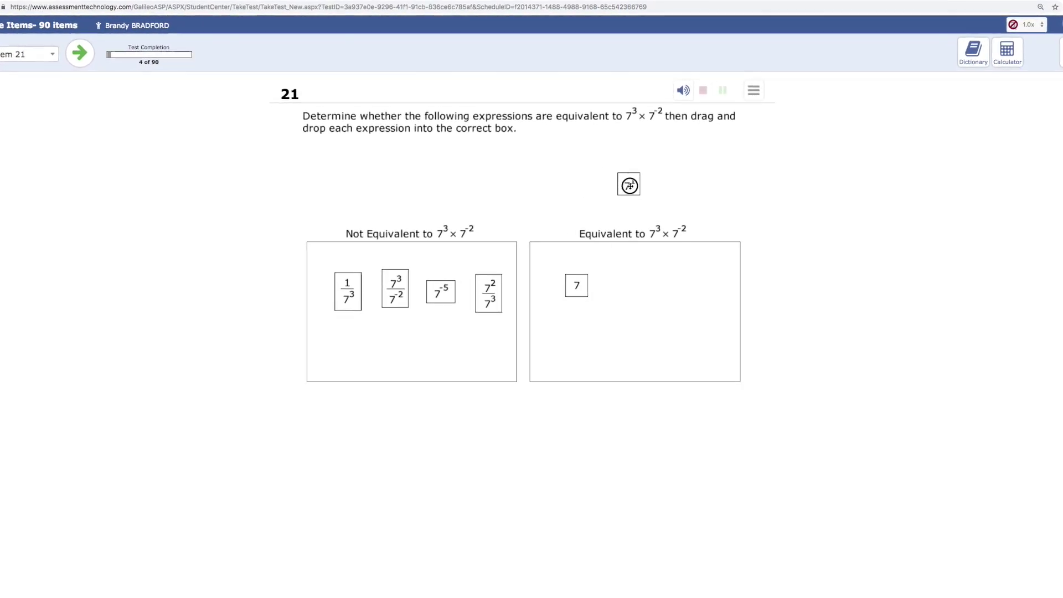
drag(629, 185, 615, 283)
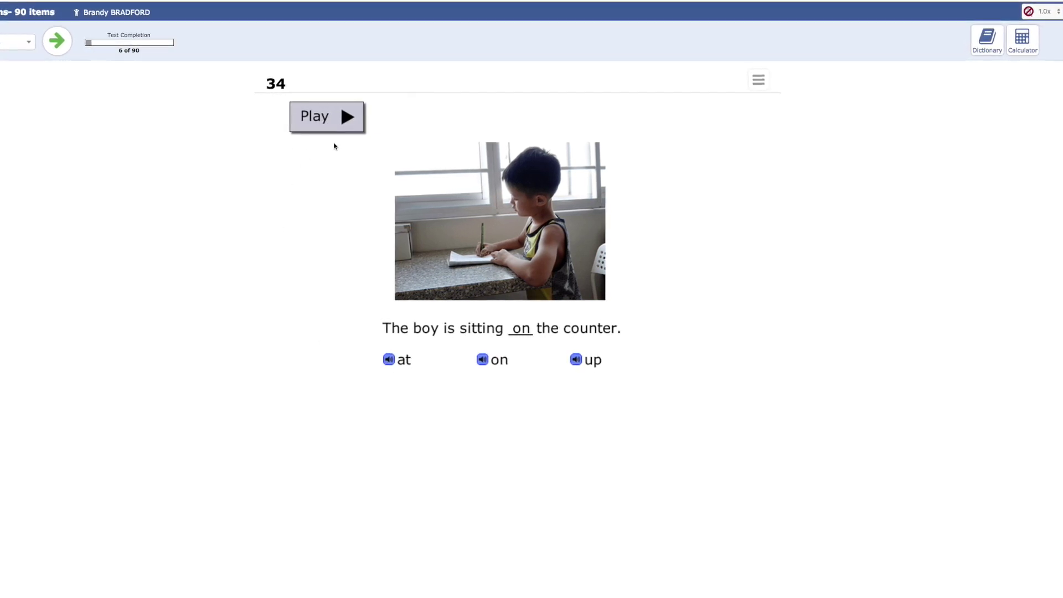
- Choose 'at' to complete 'The boy is sitting at the counter.'
click(406, 365)
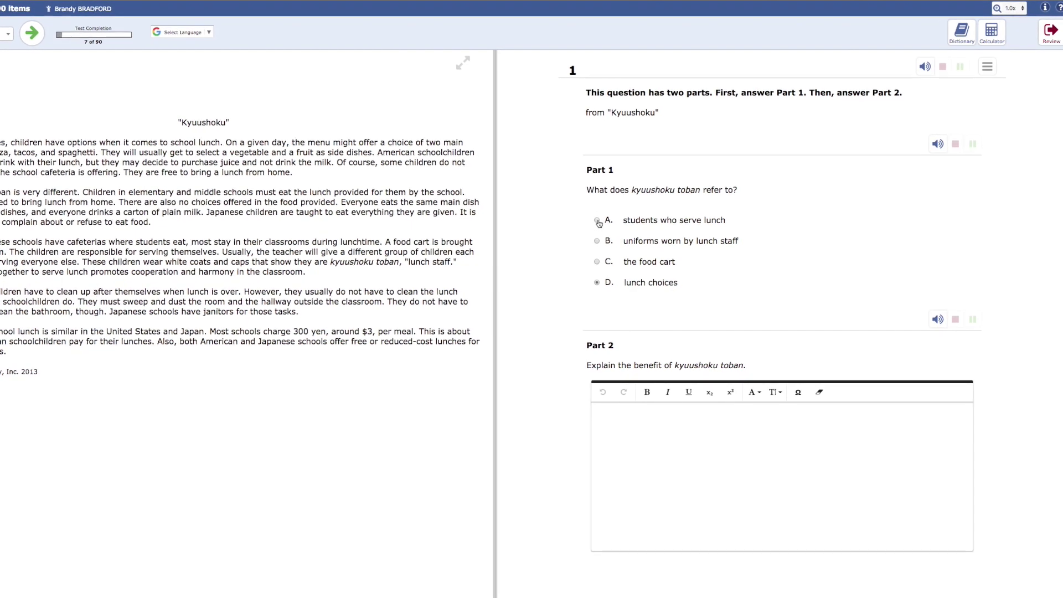
- Enter 'It promotes cooperation and harmony in the classroom' as the Part 2 answer
text(It promotes cooperation and harmony in the c)
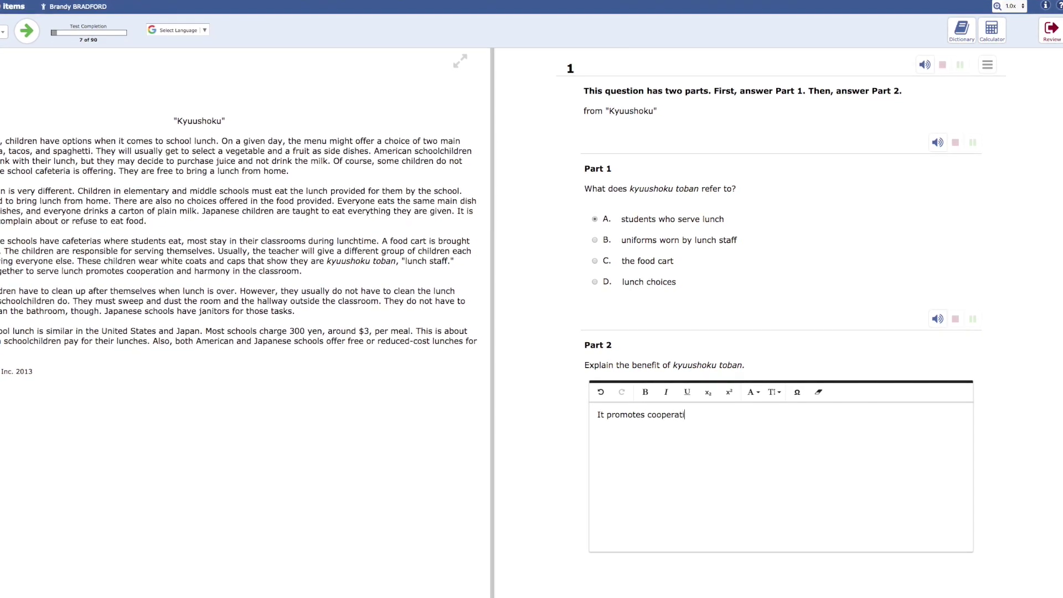
text(lassroom)
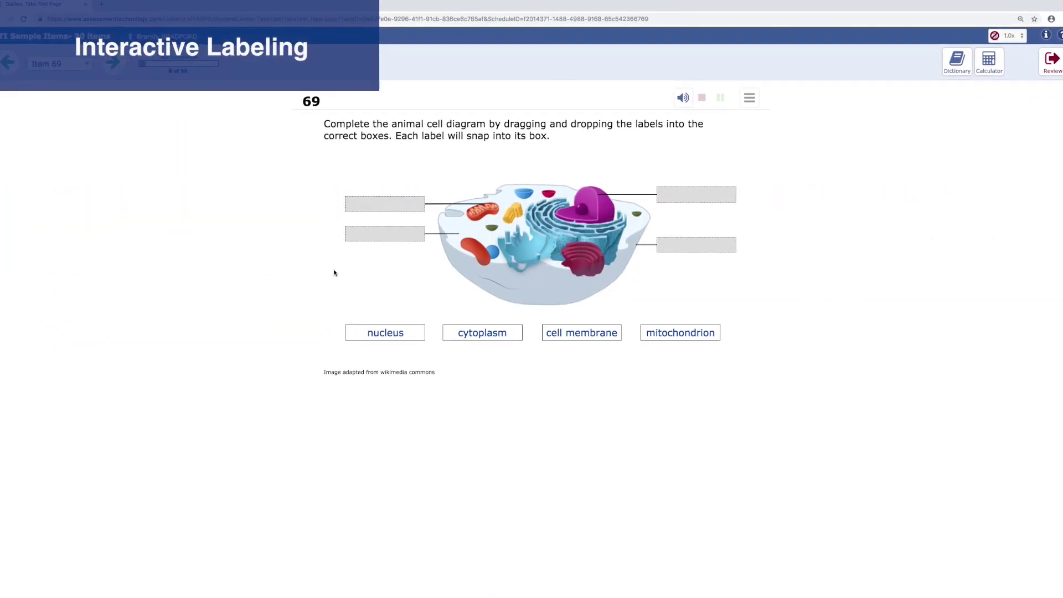
- Place the nucleus, cytoplasm, cell membrane and mitochondrion labels in their matching cell diagram boxes
drag(370, 330, 727, 181)
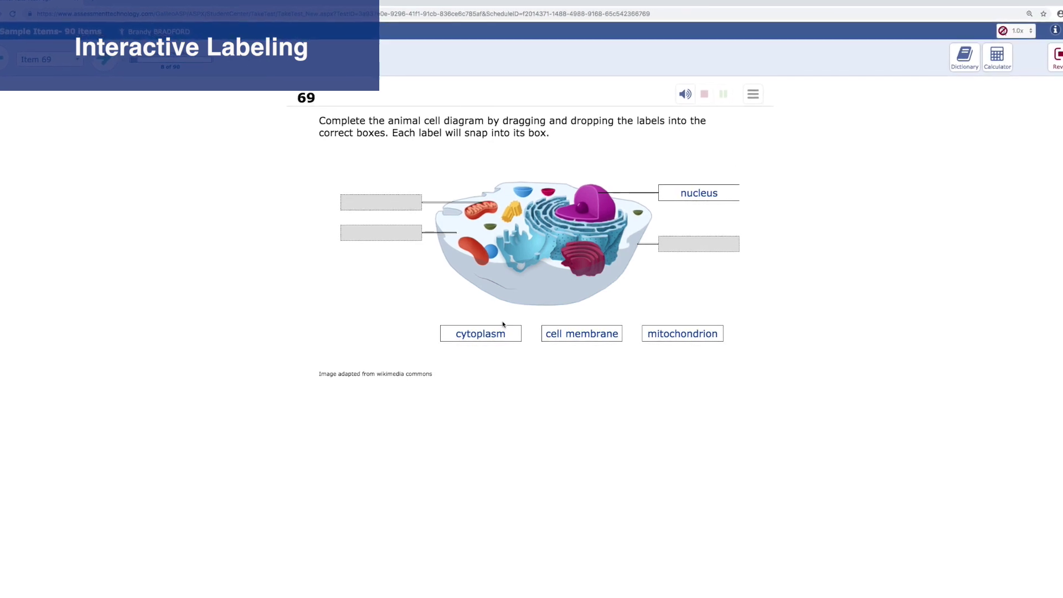
drag(476, 335, 380, 232)
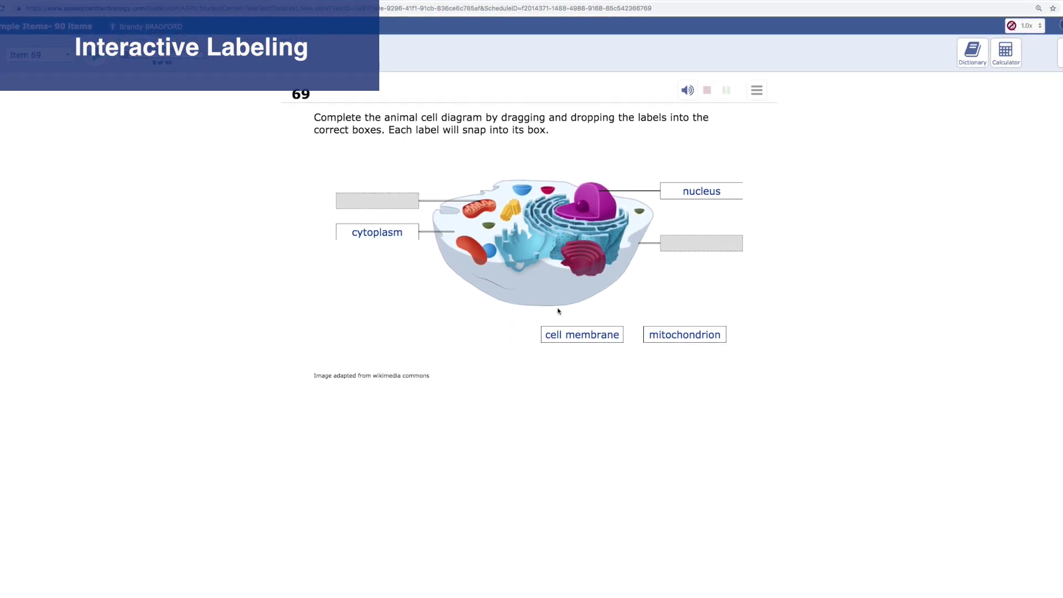
drag(582, 334, 697, 249)
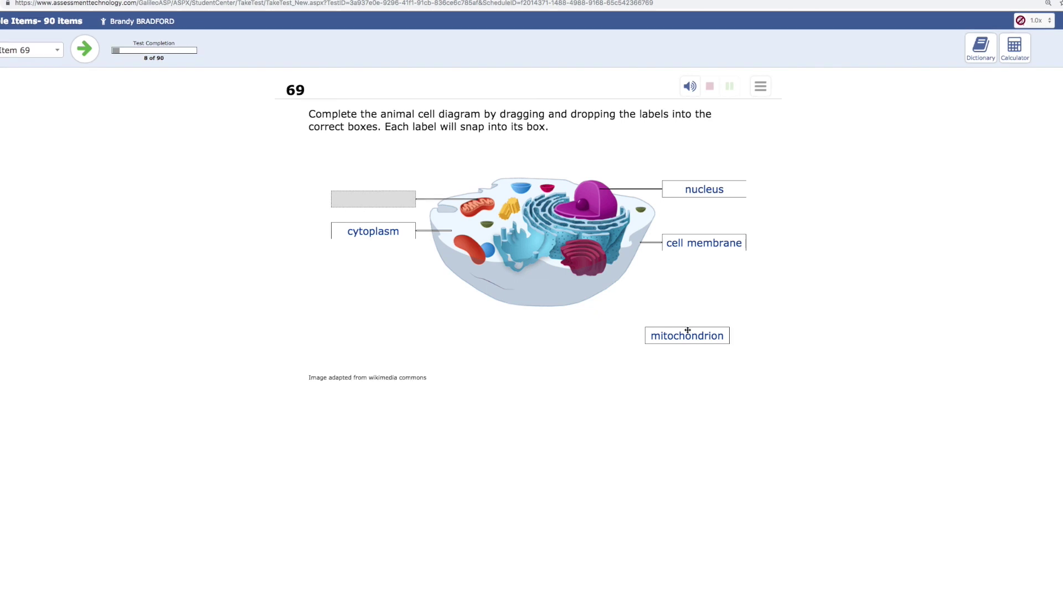
drag(687, 330, 659, 319)
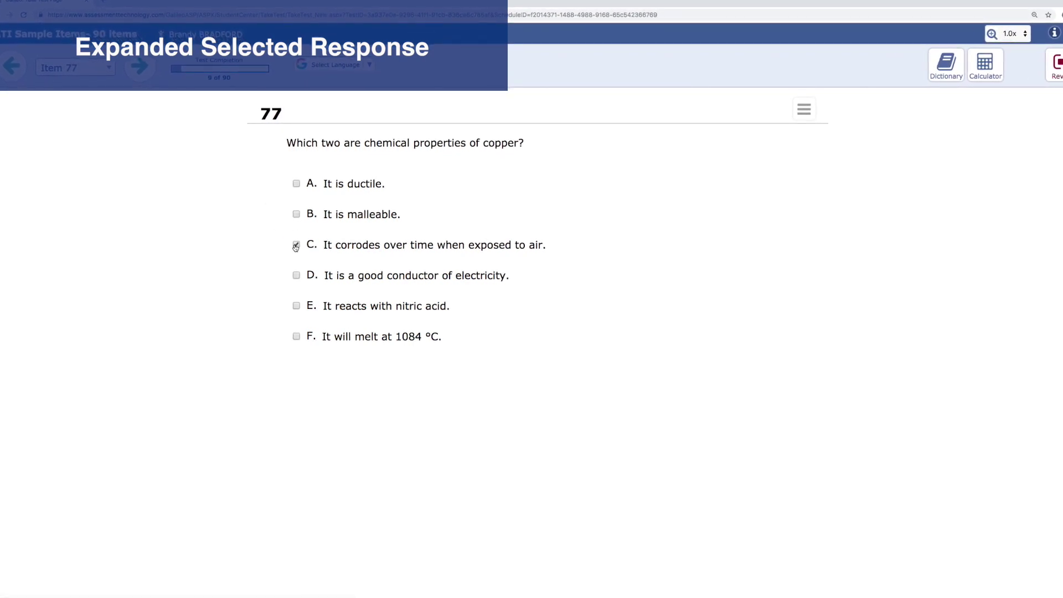
- Also check that copper reacts with nitric acid as a chemical property
click(297, 307)
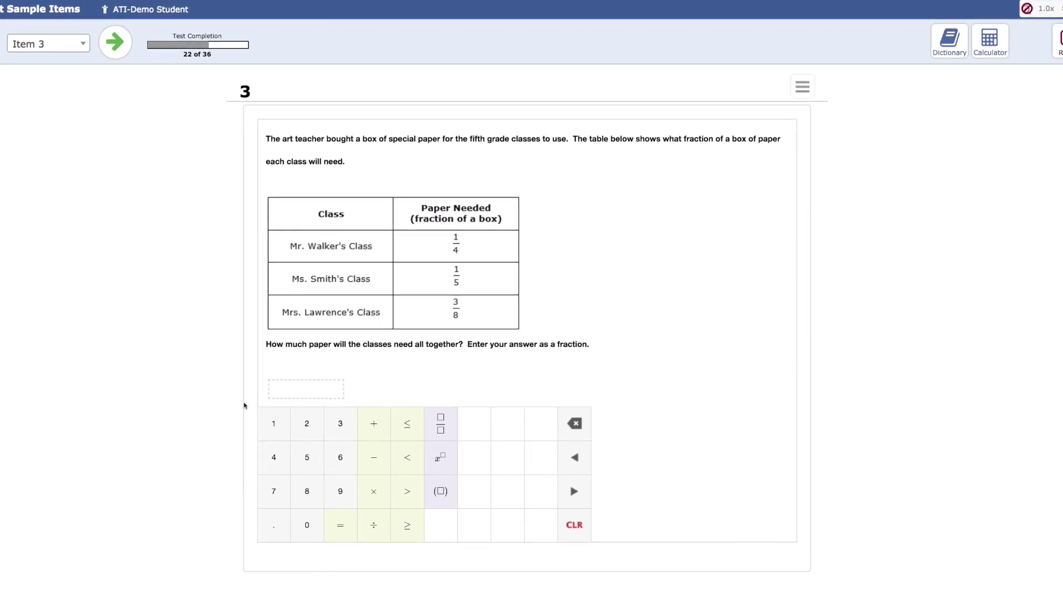
- Enter the fraction 33/40 as the answer to the paper question
click(439, 422)
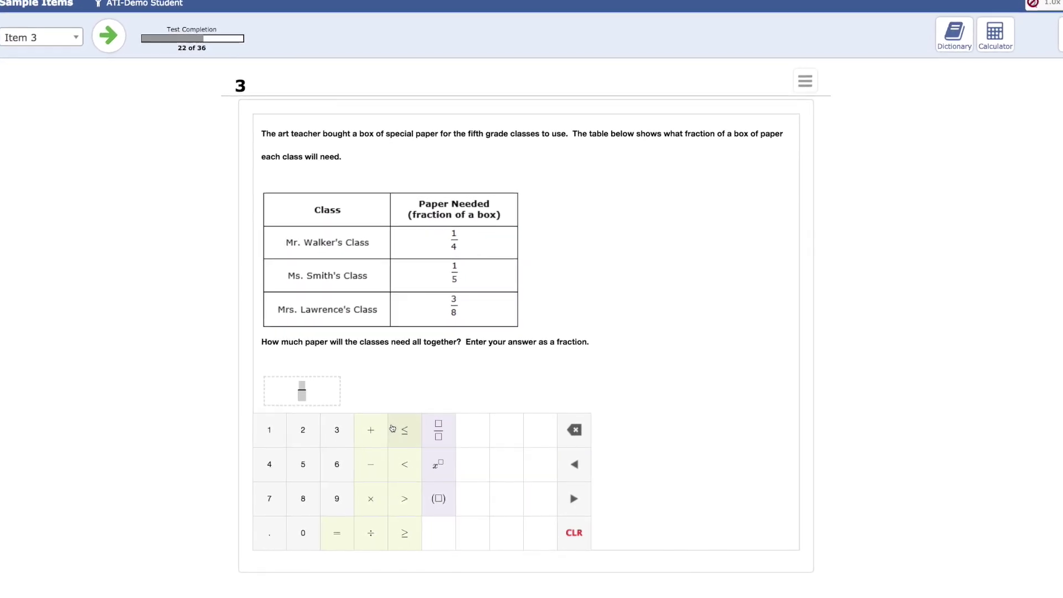
click(332, 428)
click(331, 429)
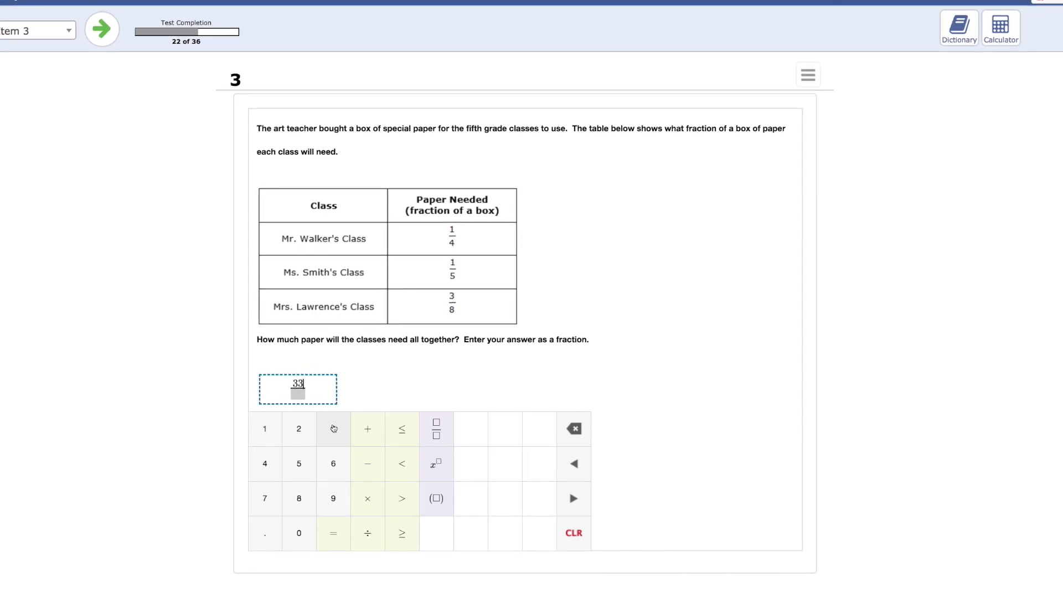
click(297, 393)
click(296, 535)
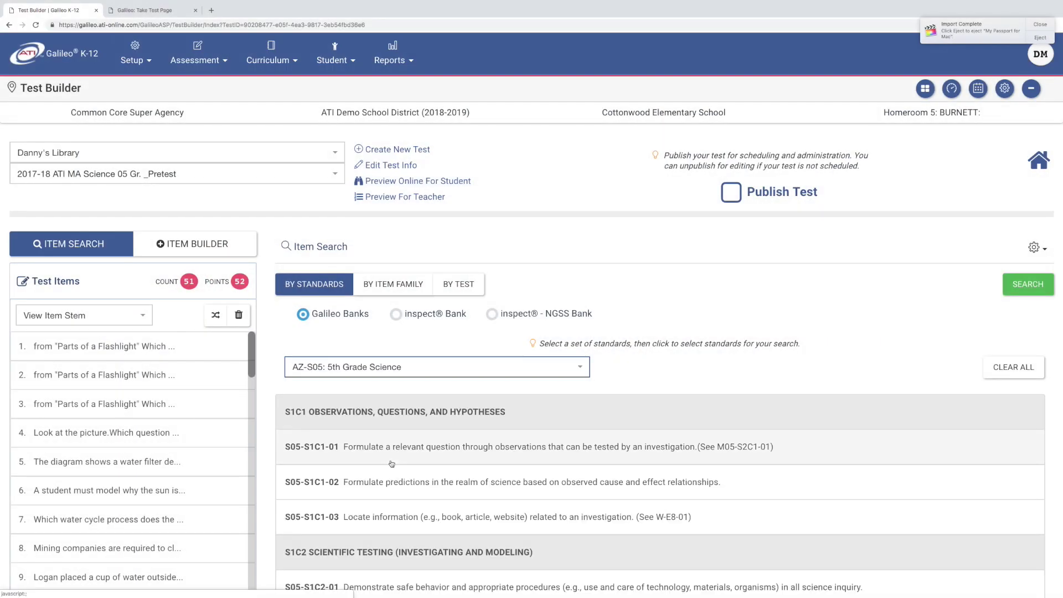
- Select standards S05-S1C1-01 and S05-S1C1-02, then align the ruler over item 62's strawberry
click(391, 452)
click(399, 485)
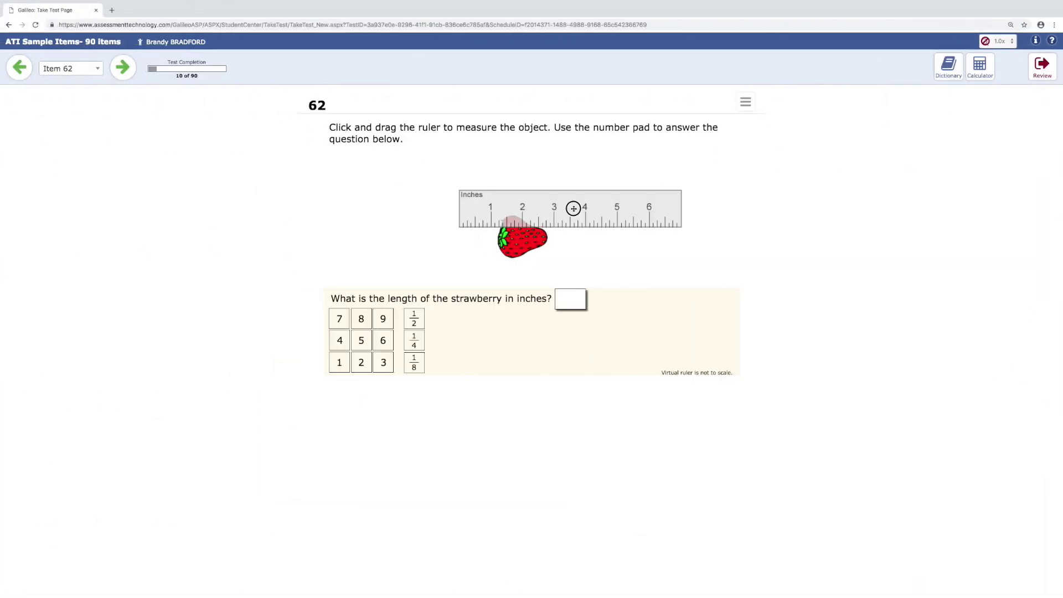
drag(570, 207, 609, 219)
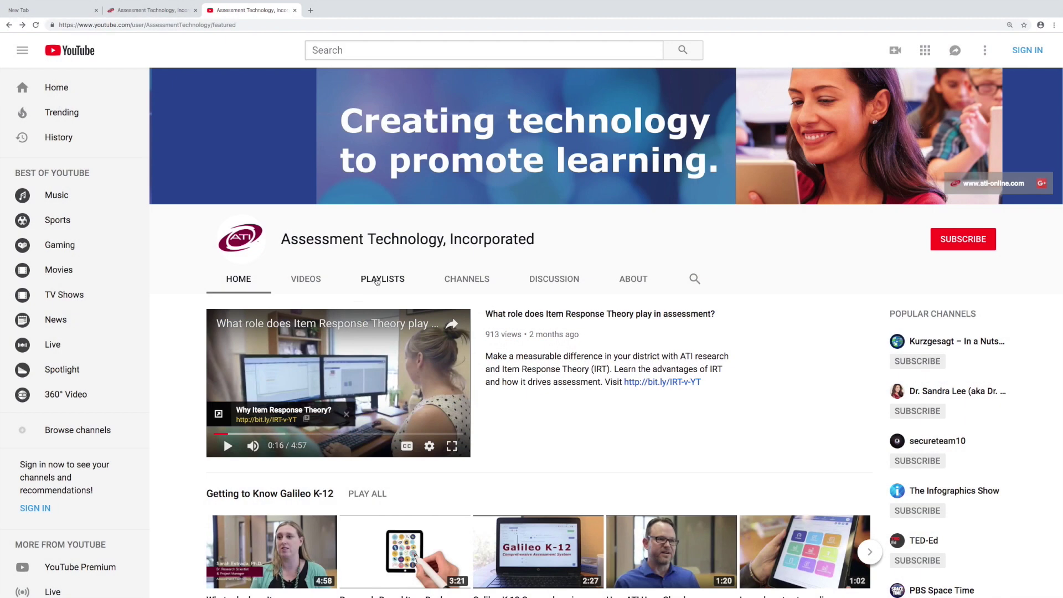
- Switch the ATI channel to its Playlists view, pointing at the Galileo Tours playlist
click(377, 280)
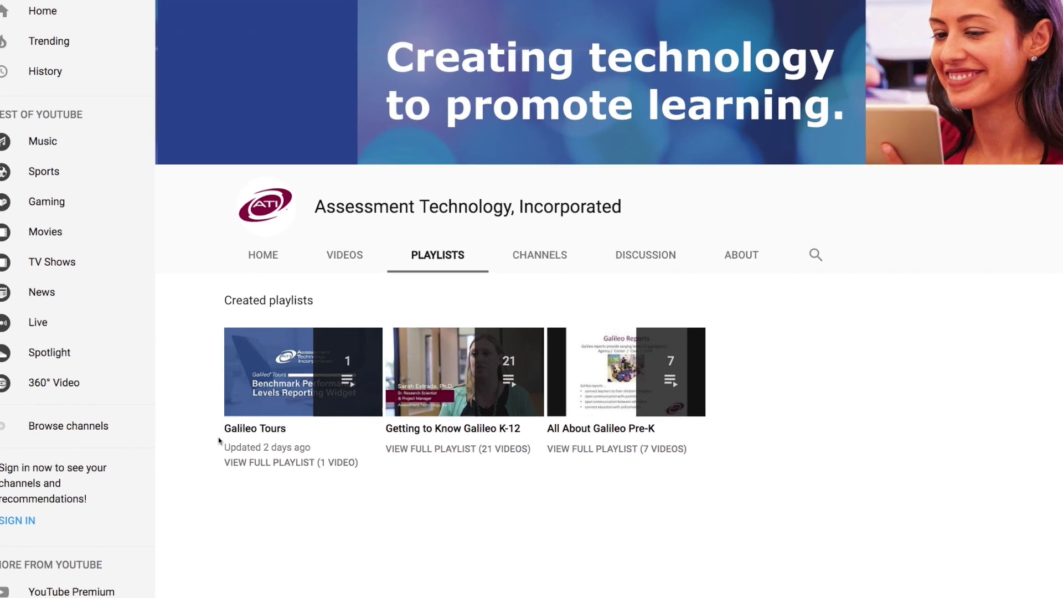
mouse_move(285, 360)
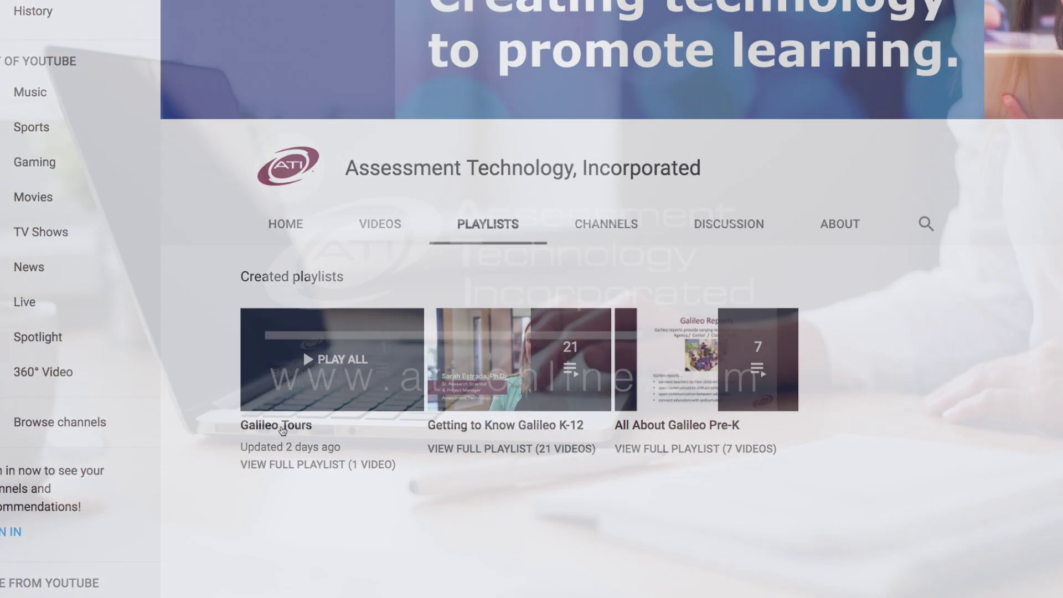